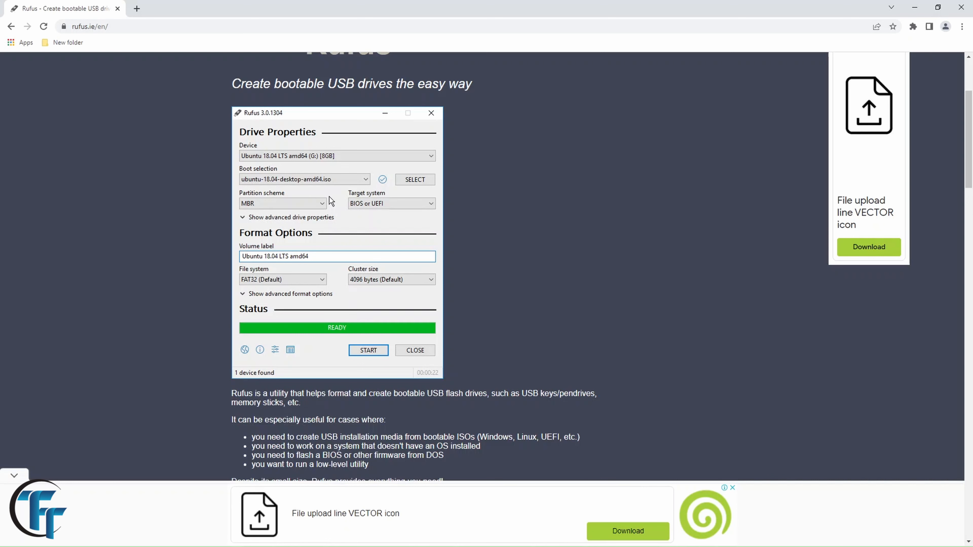
- Download Rufus 3.18 from the site's Download section and launch the downloaded rufus-3.18.exe
scroll(329, 196, "down", 4)
scroll(329, 196, "up", 3)
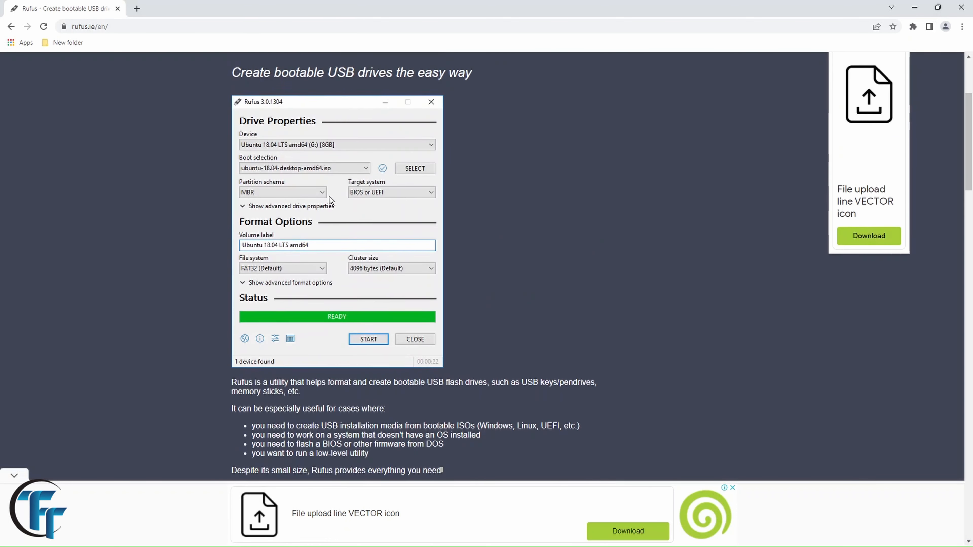
scroll(329, 196, "up", 3)
scroll(331, 200, "down", 3)
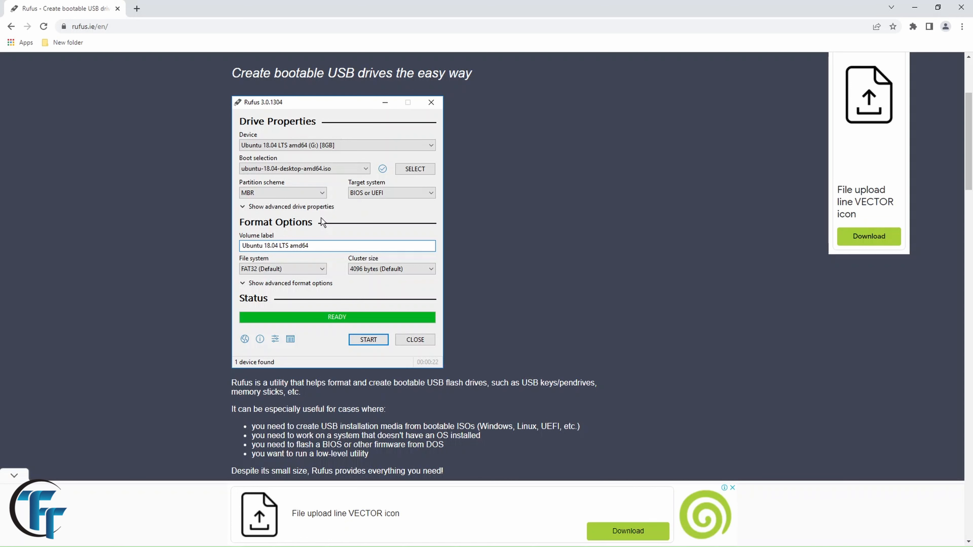
scroll(322, 222, "down", 8)
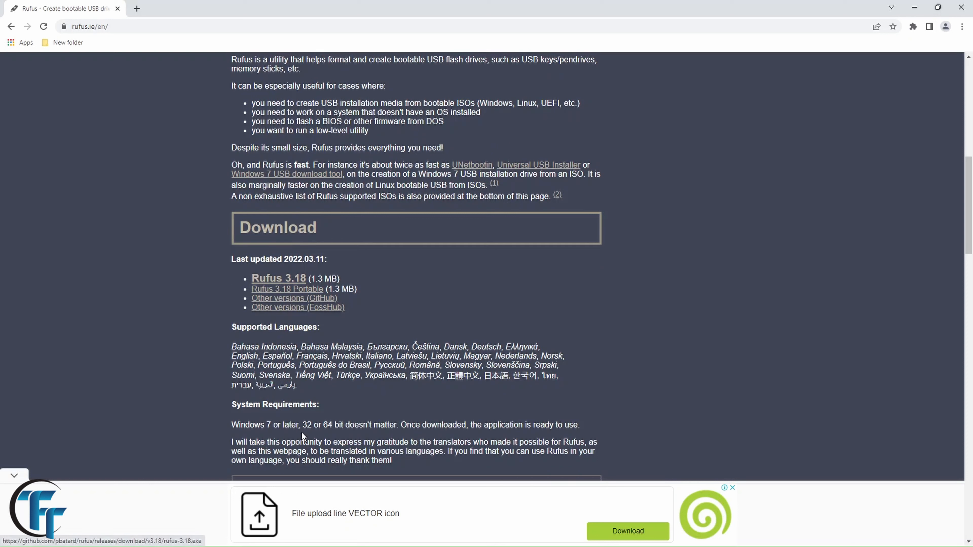
mouse_move(902, 540)
scroll(276, 247, "down", 1)
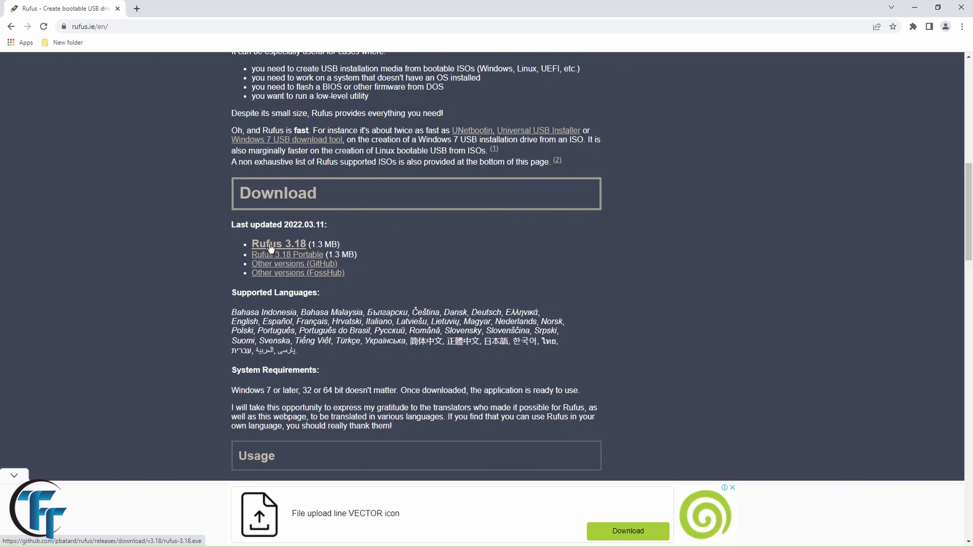
left_click(271, 248)
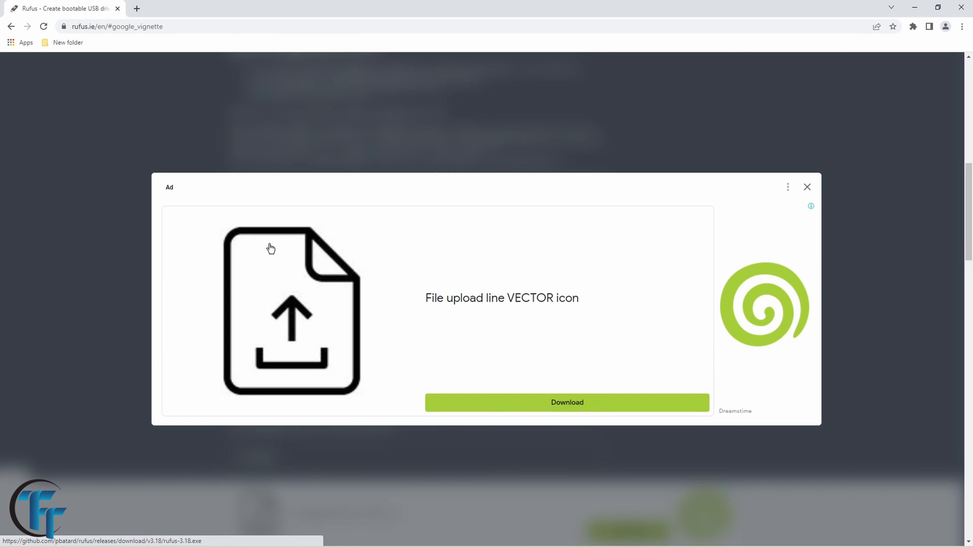
left_click(478, 324)
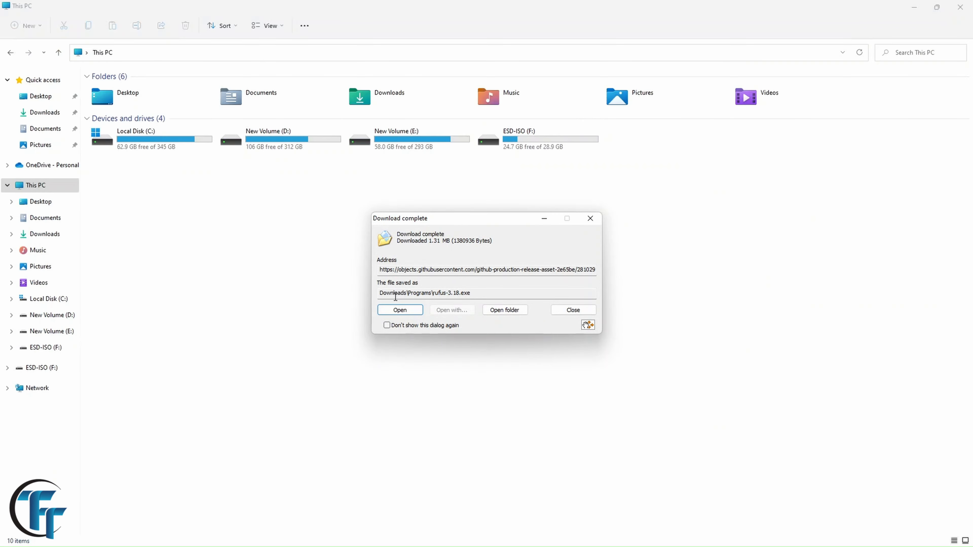
left_click(400, 311)
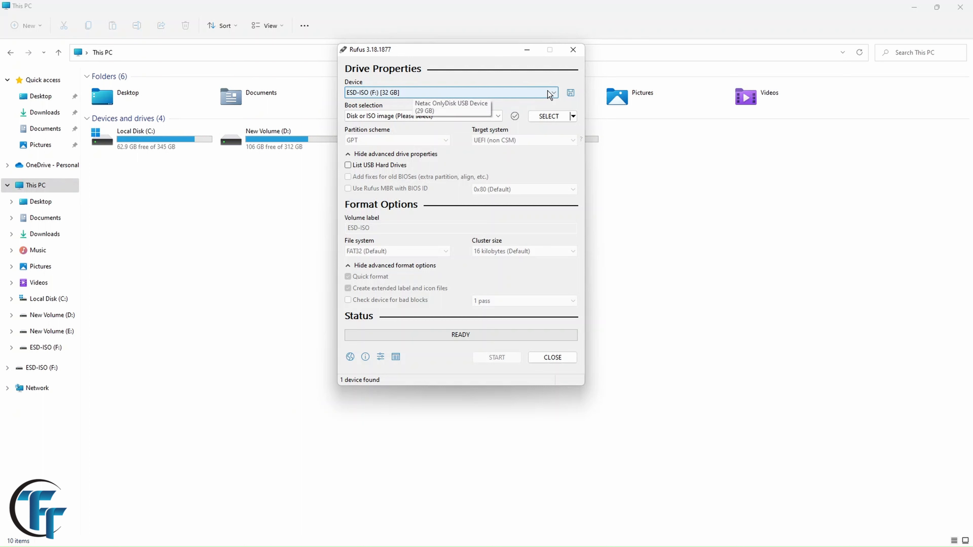
- Load Windows 11 pro.iso from the Operating systems folder as the boot image
left_click(554, 116)
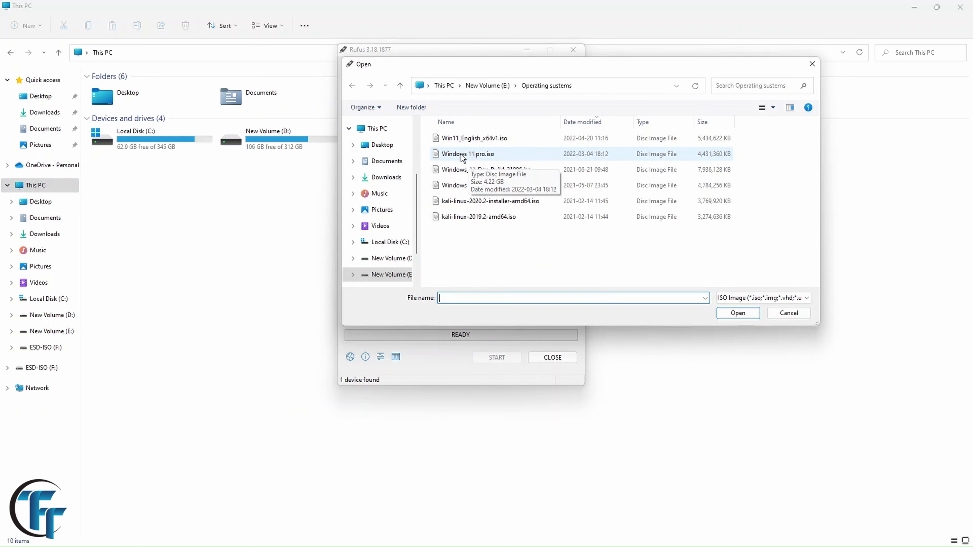
left_click(478, 155)
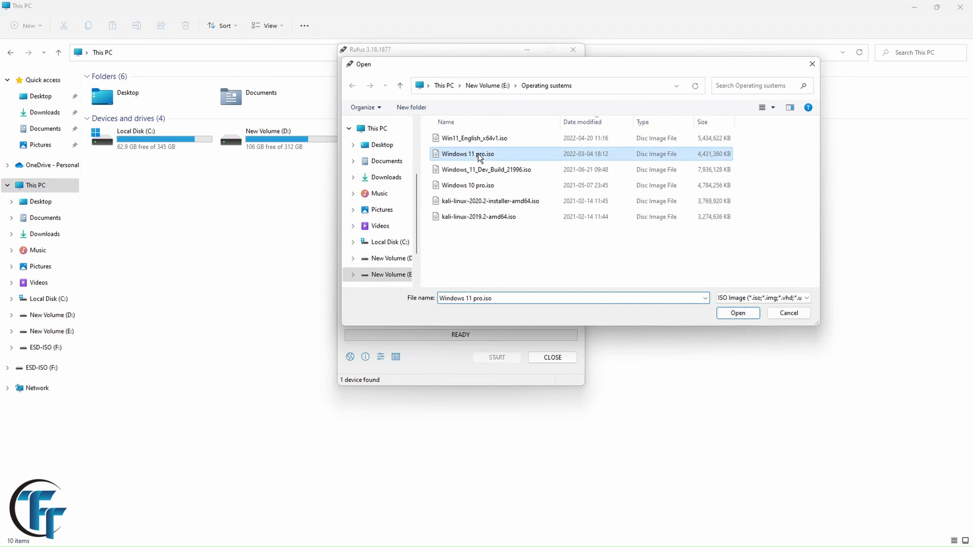
left_click(741, 317)
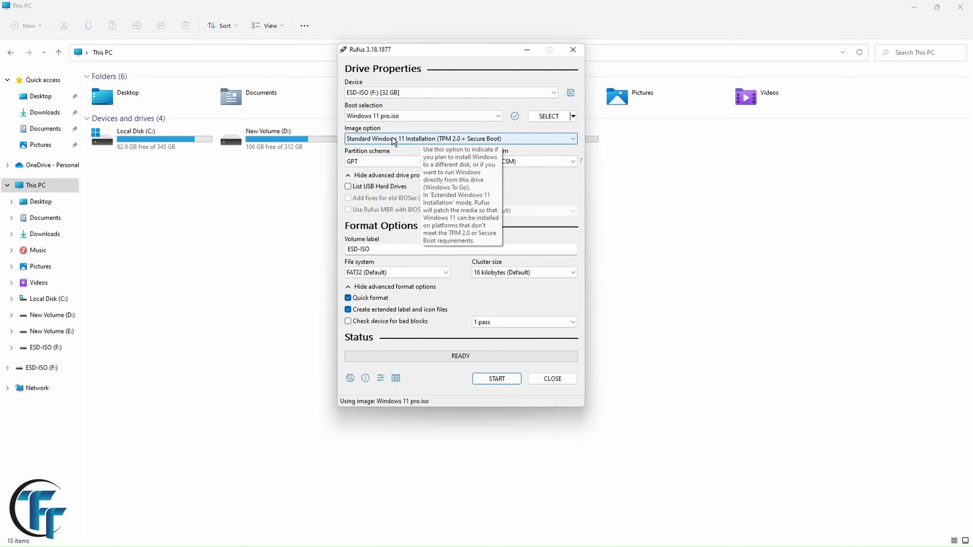
- Choose Standard Windows 11 Installation (TPM 2.0 + Secure Boot) as the image option and GPT as the partition scheme
left_click(437, 140)
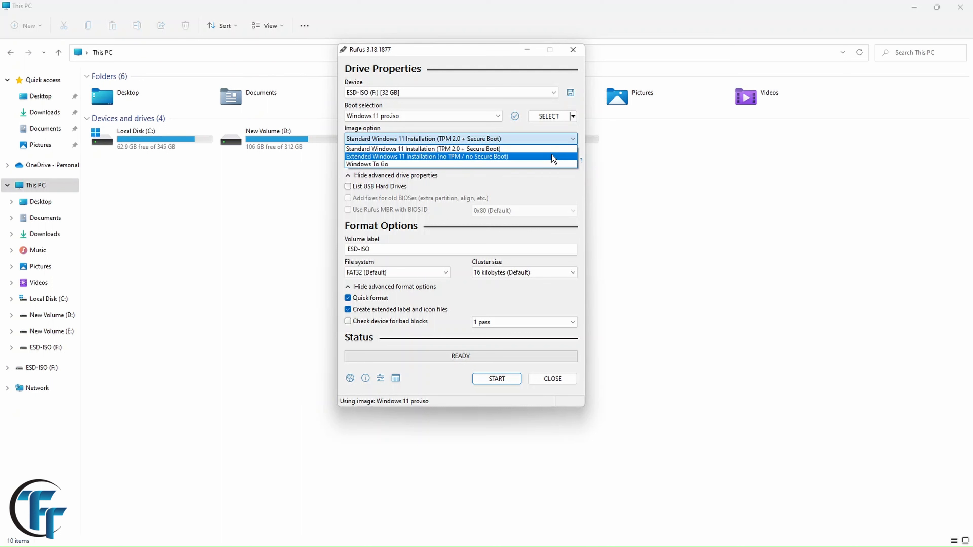
left_click(487, 148)
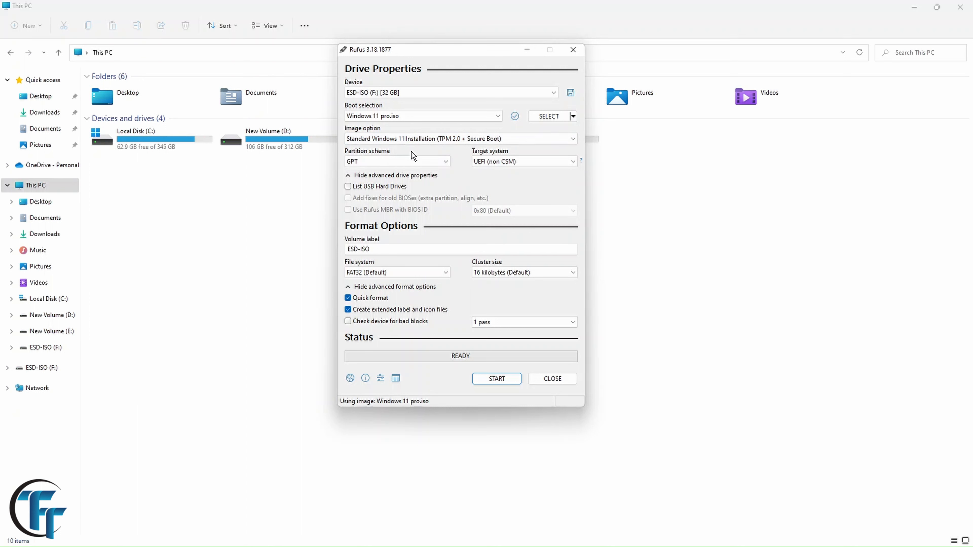
left_click(430, 162)
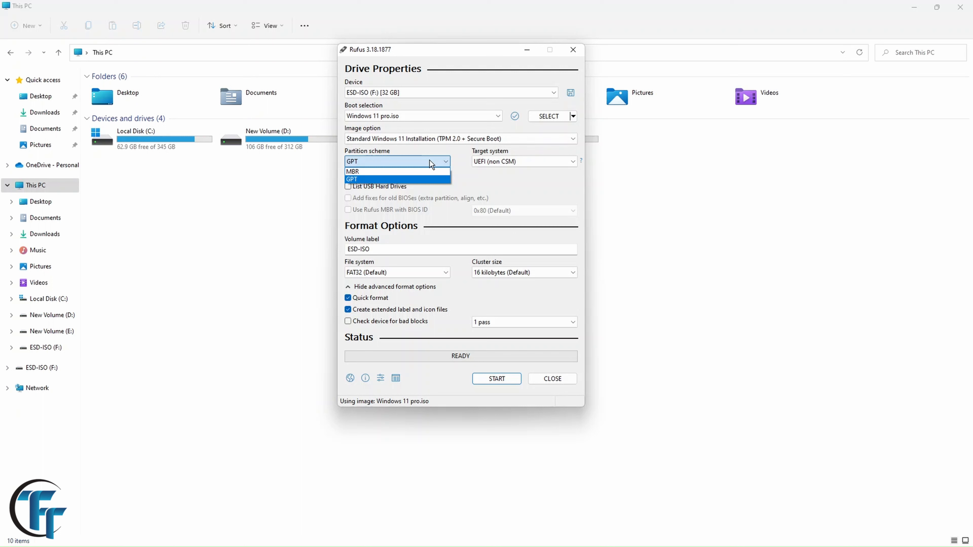
left_click(397, 179)
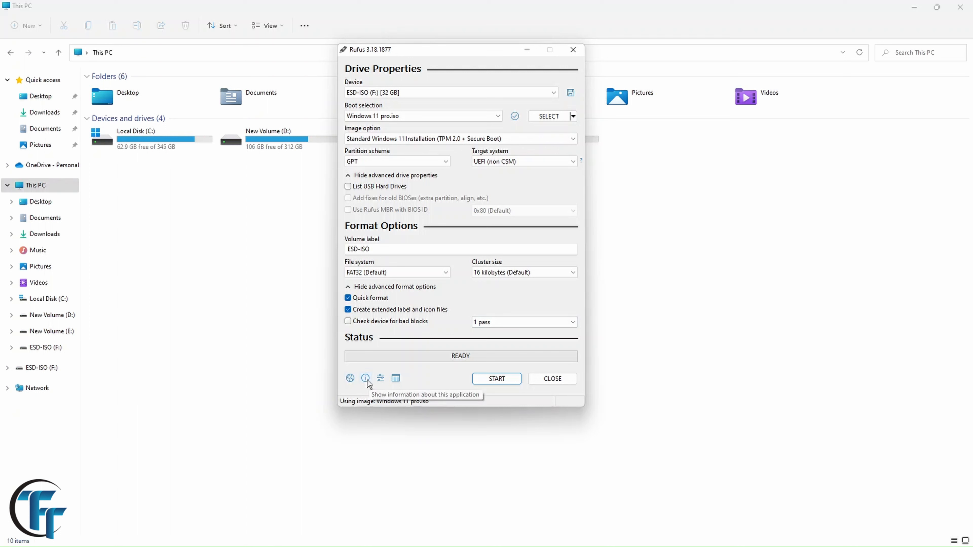
- View the update policy and settings, and close them without changes
left_click(381, 378)
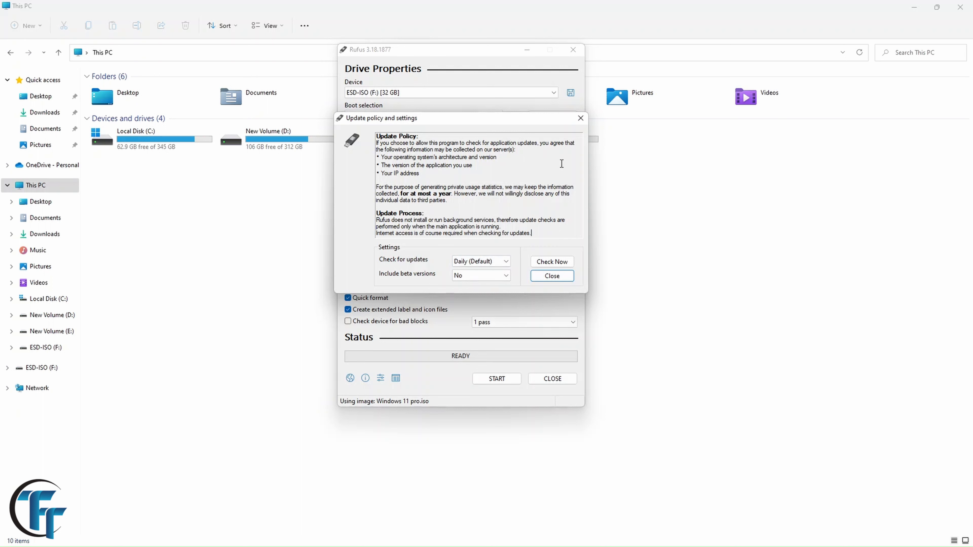
left_click(580, 118)
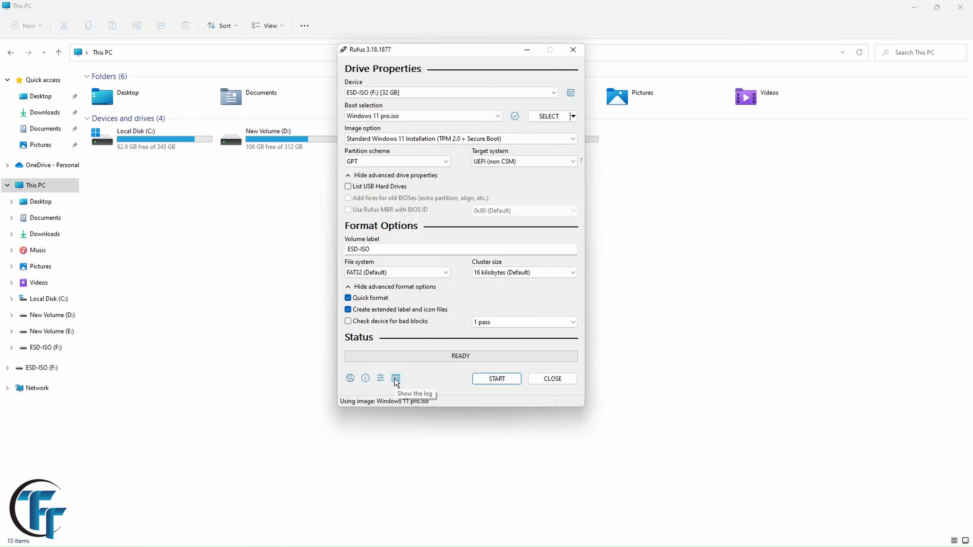
- Start writing the Windows 11 image to the ESD-ISO (F:) drive, accept the data erasure, and show the log
left_click(496, 380)
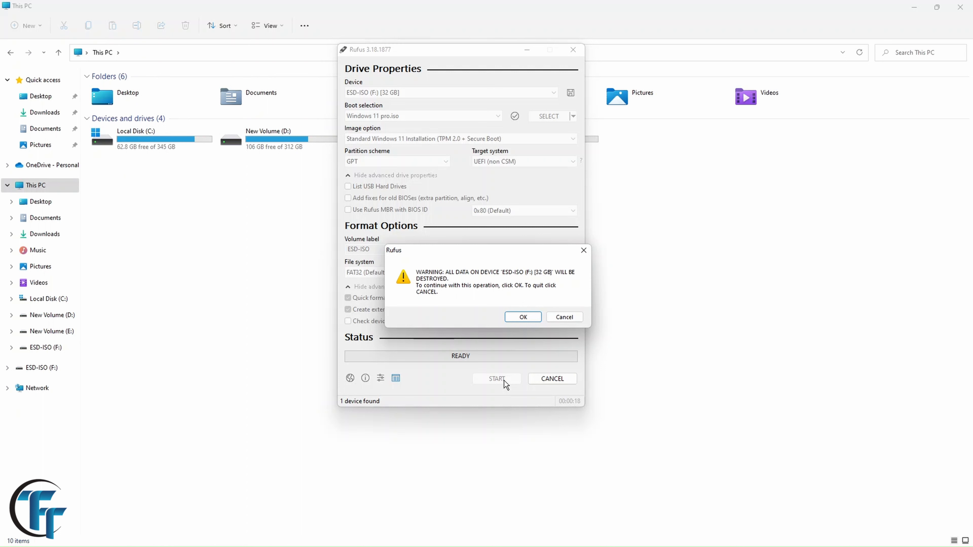
left_click(532, 317)
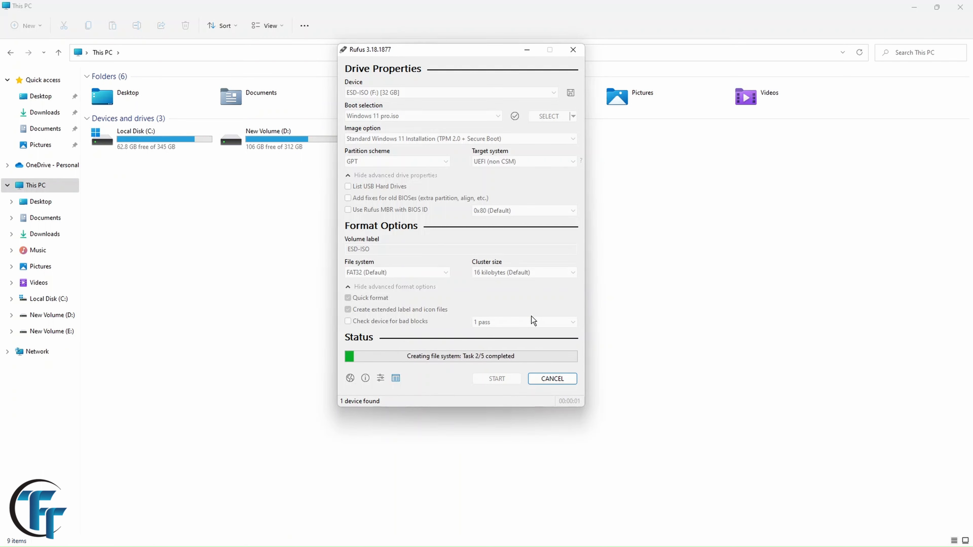
left_click(396, 379)
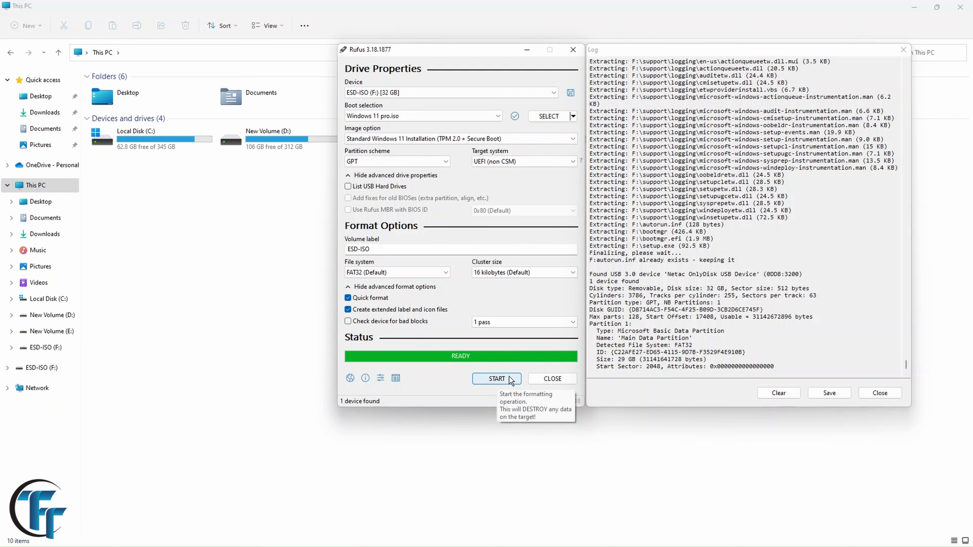
- Close Rufus and open the ESD-ISO (F:) drive in File Explorer to check its contents
left_click(553, 378)
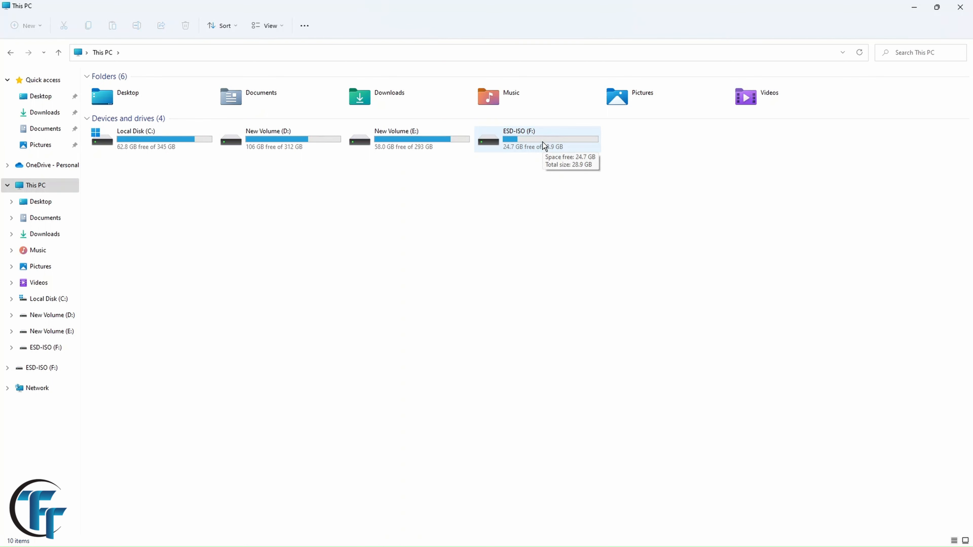
double_click(540, 142)
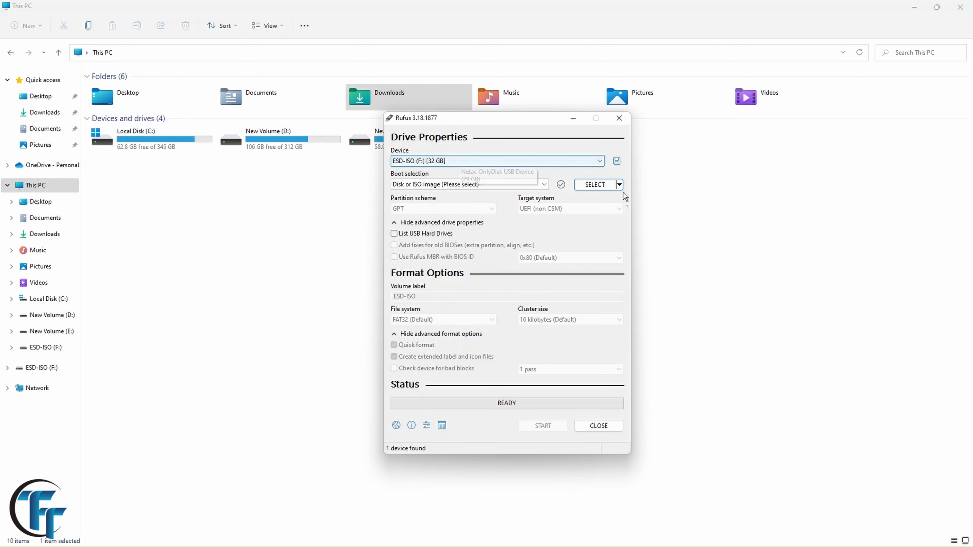
- Load kali-linux-2020.2-installer-amd64.iso from the Operating systems folder as the boot image
left_click(595, 185)
left_click(537, 269)
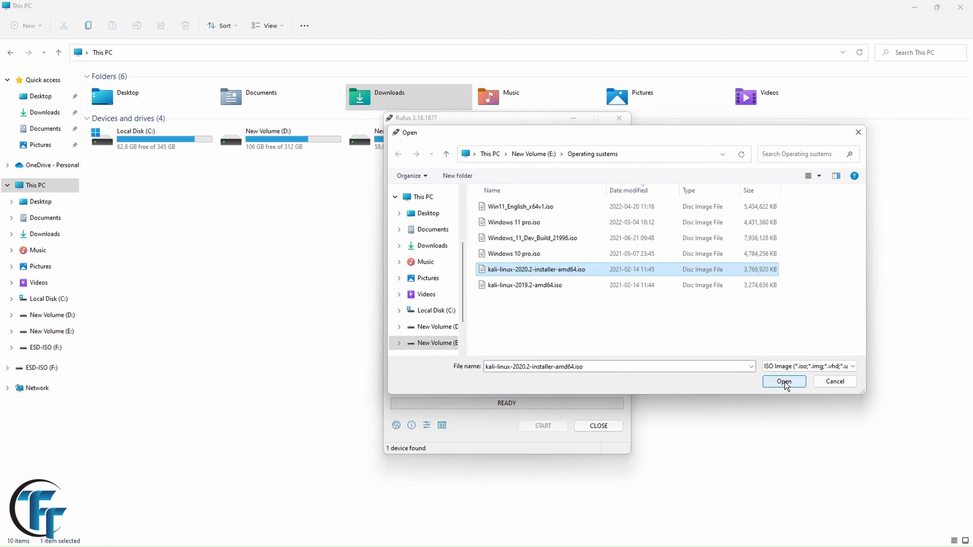
left_click(784, 381)
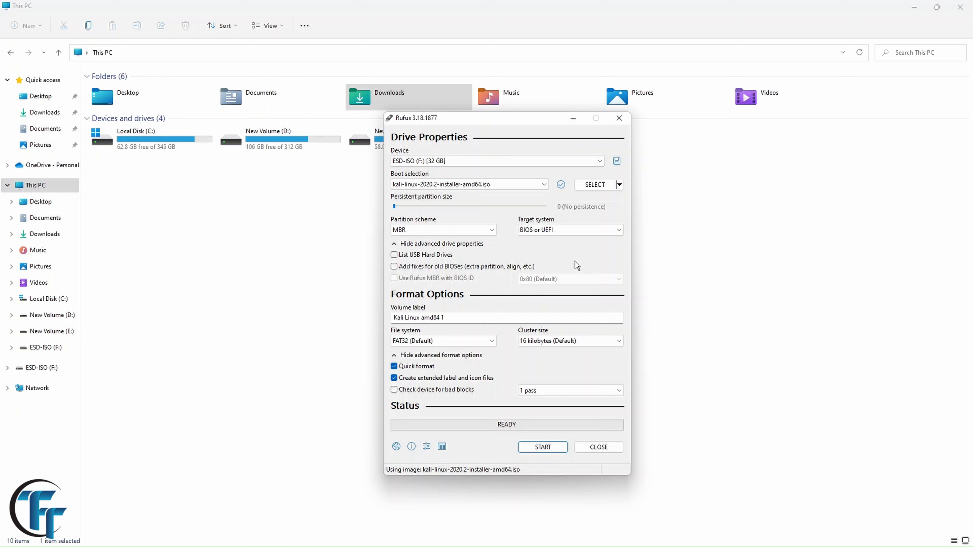
- Start writing the Kali Linux image to the USB drive in DD Image mode and accept the data erasure
left_click(542, 448)
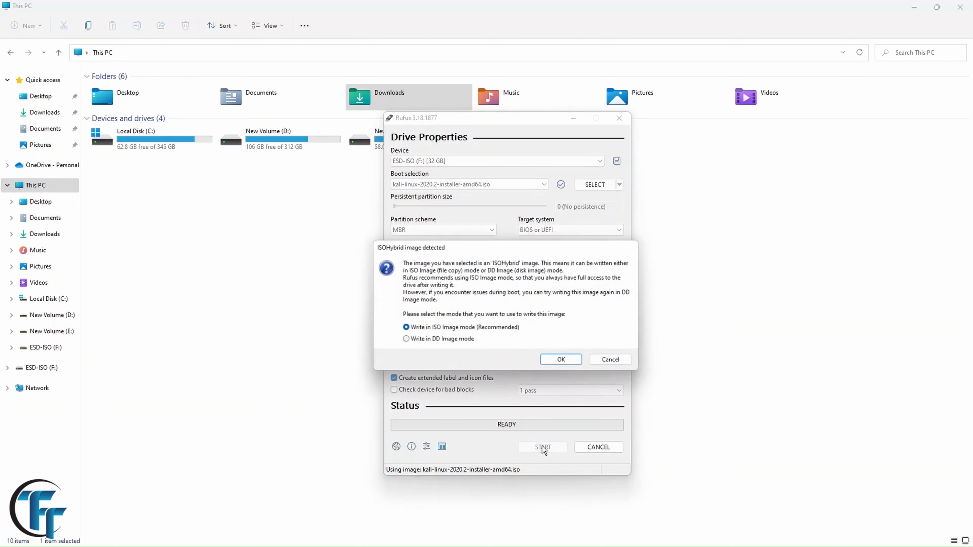
left_click(405, 342)
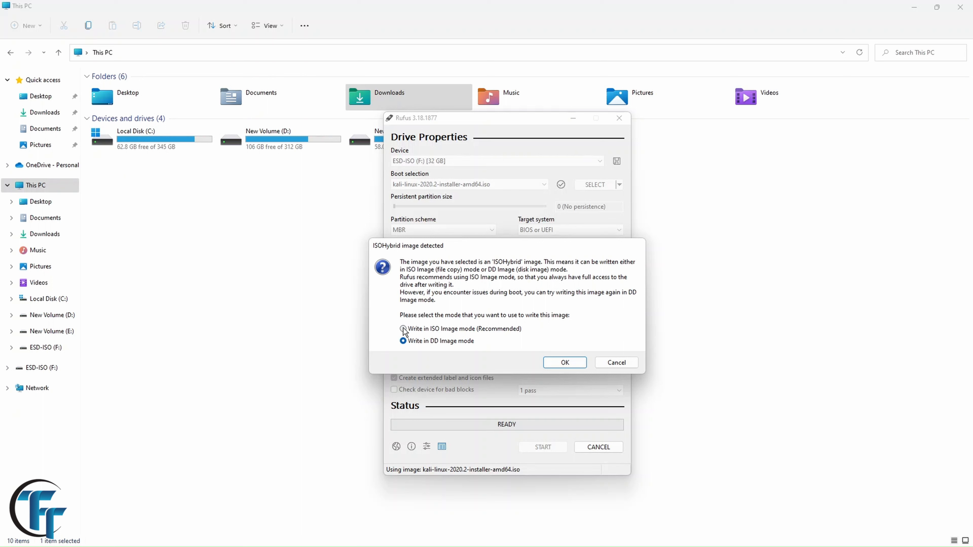
left_click(403, 328)
left_click(403, 343)
left_click(569, 366)
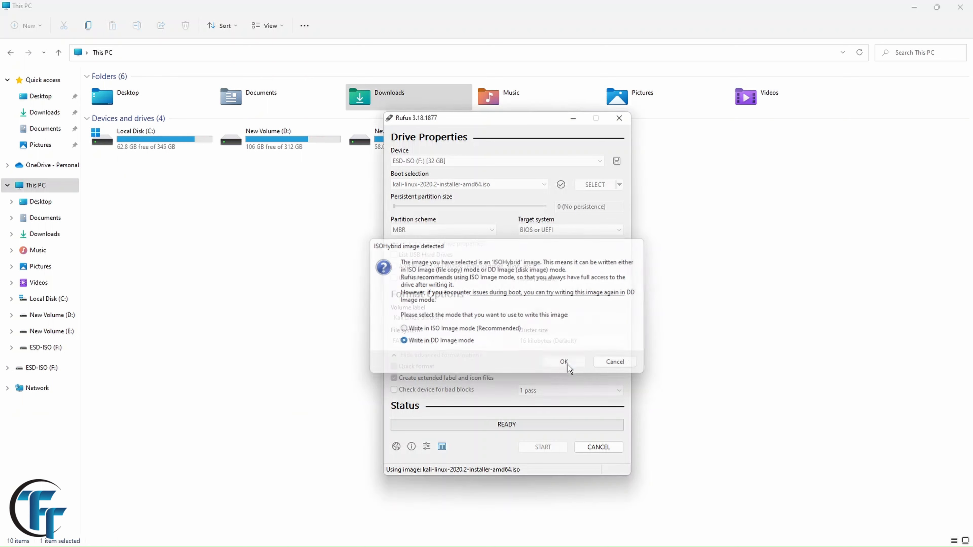
left_click(523, 317)
- Show the operation log, clear its contents, and close both the log and Rufus
left_click(442, 447)
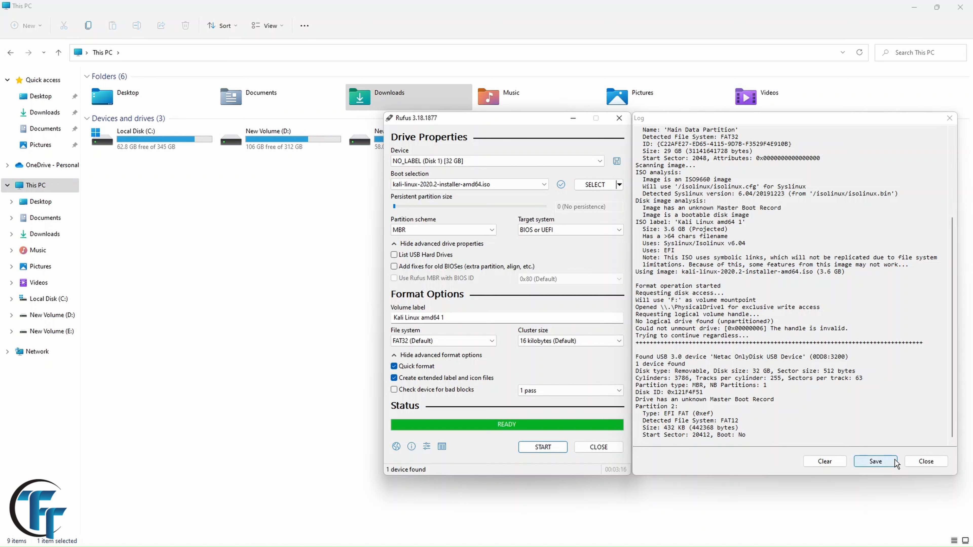
left_click(844, 466)
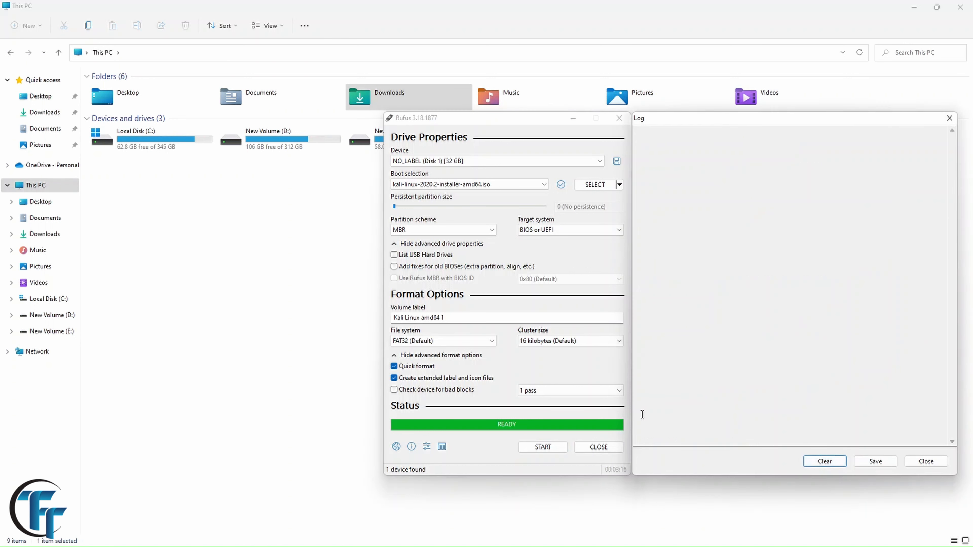
left_click(927, 460)
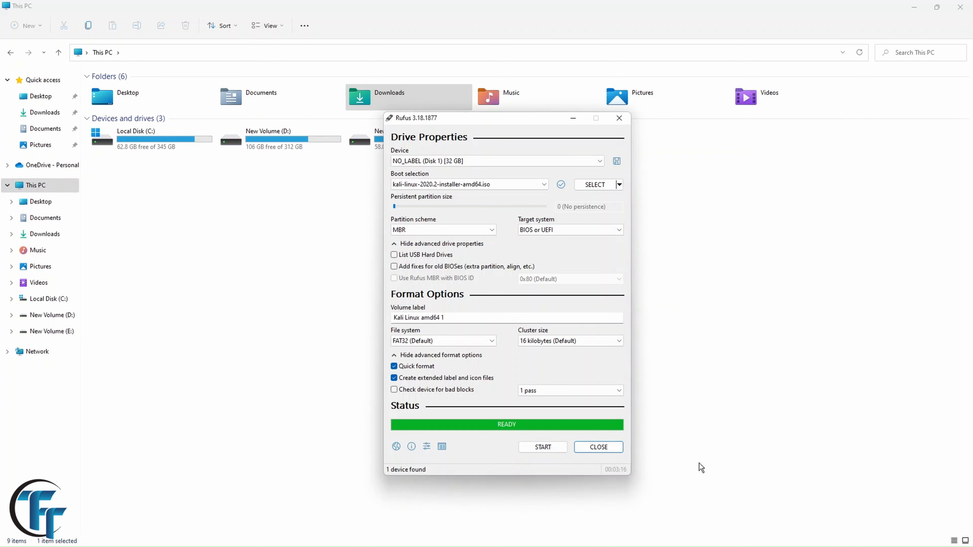
left_click(598, 448)
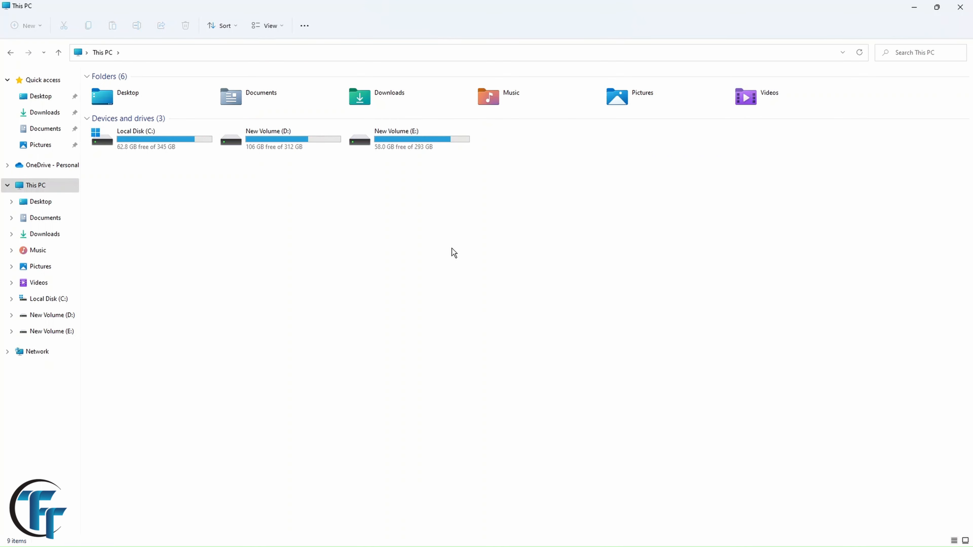